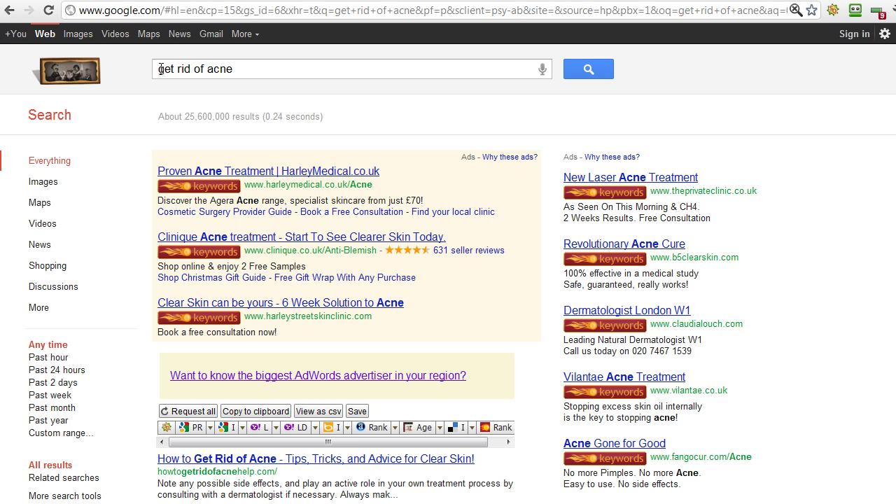
- Enclose the search phrase get rid of acne in quotation marks to search for the exact phrase
click(161, 68)
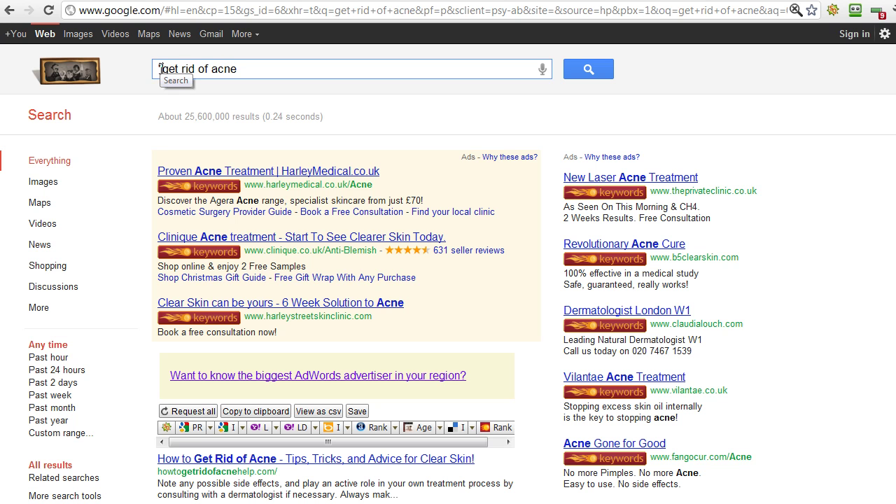
click(248, 67)
text(")
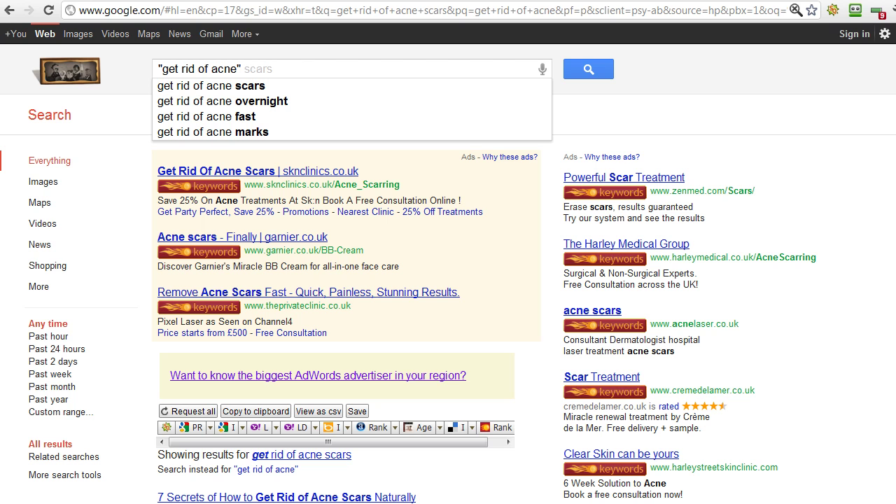
- Add the allintitle: operator before the quoted phrase to search for pages with "get rid of acne" in their title
click(155, 70)
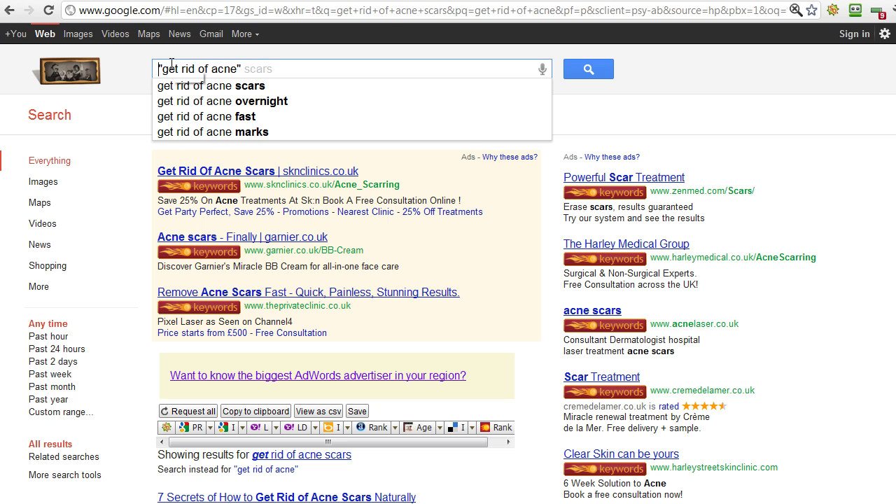
text(allintitle:)
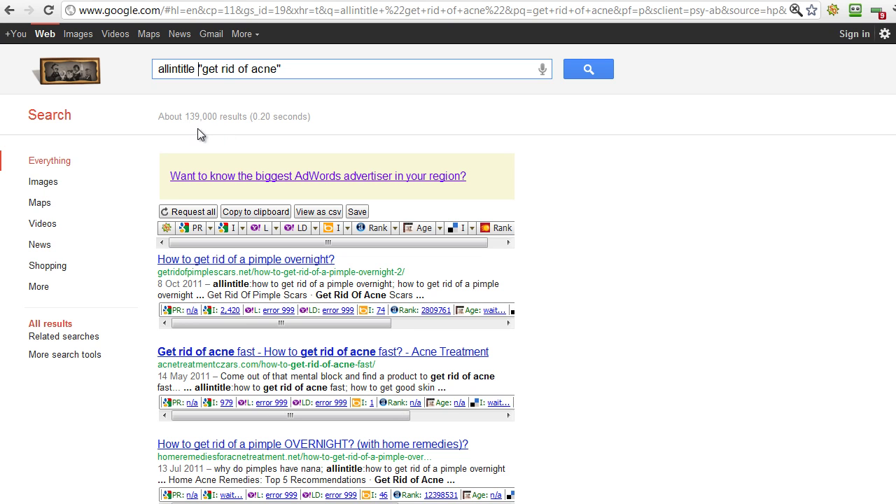
click(196, 69)
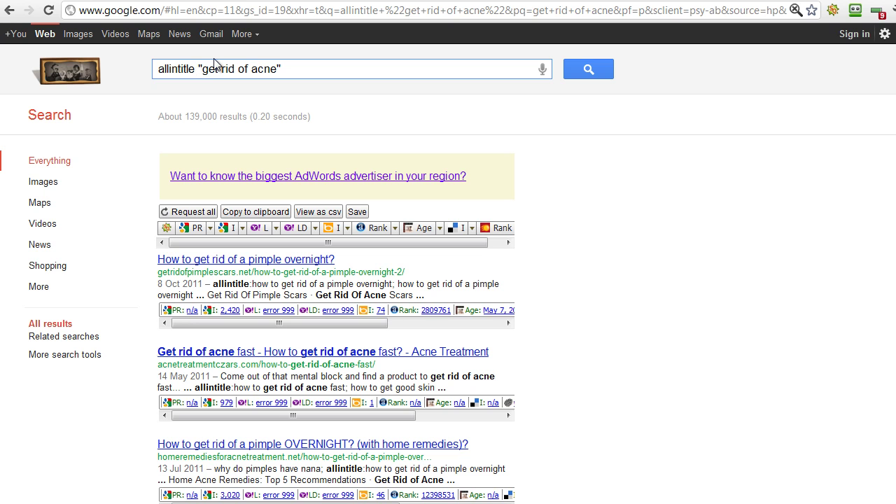
text(:)
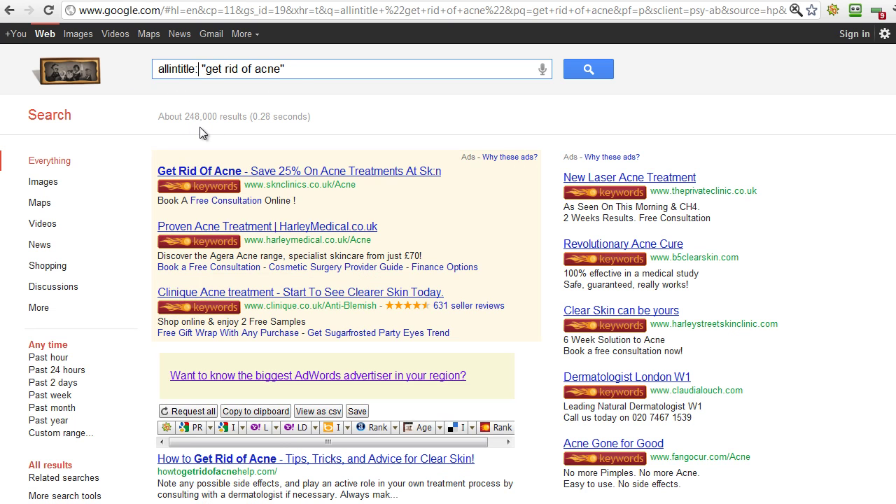
- Replace the title operator with allinurl: to search for pages with "get rid of acne" in their URL
click(193, 73)
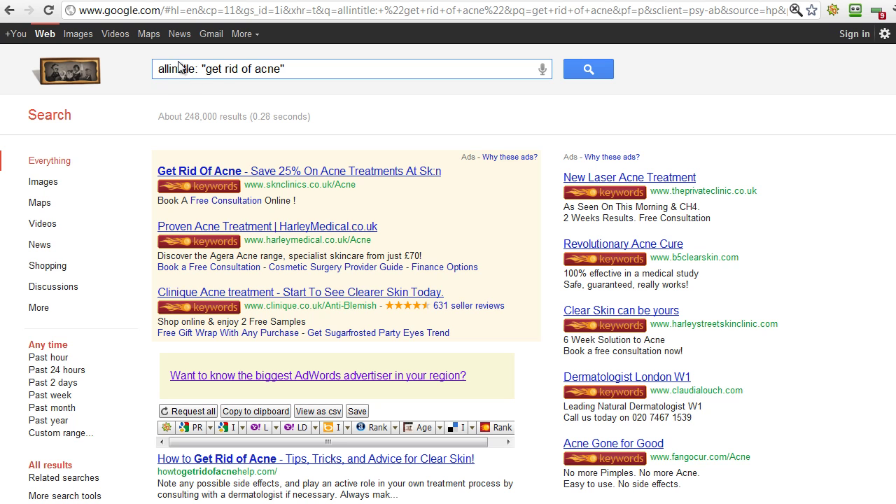
key(shift+Left)
key(shift+Left)
key(shift+Left)
key(shift+Left)
key(shift+Left)
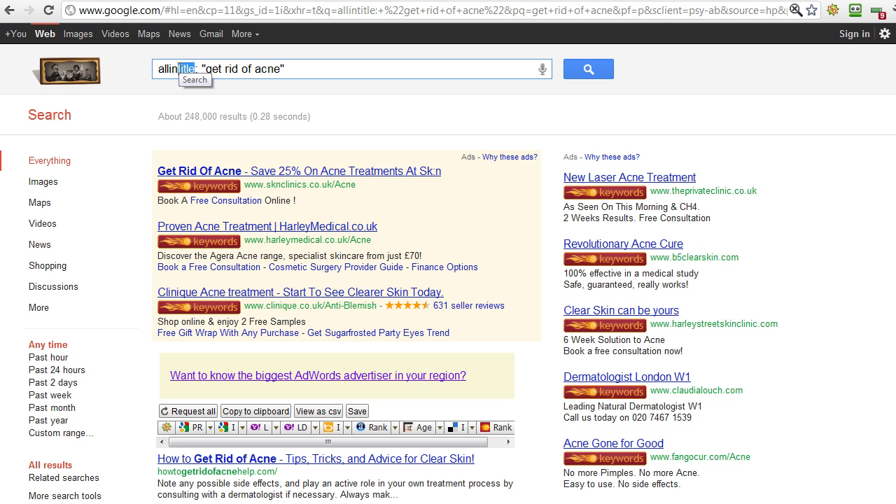
text(url)
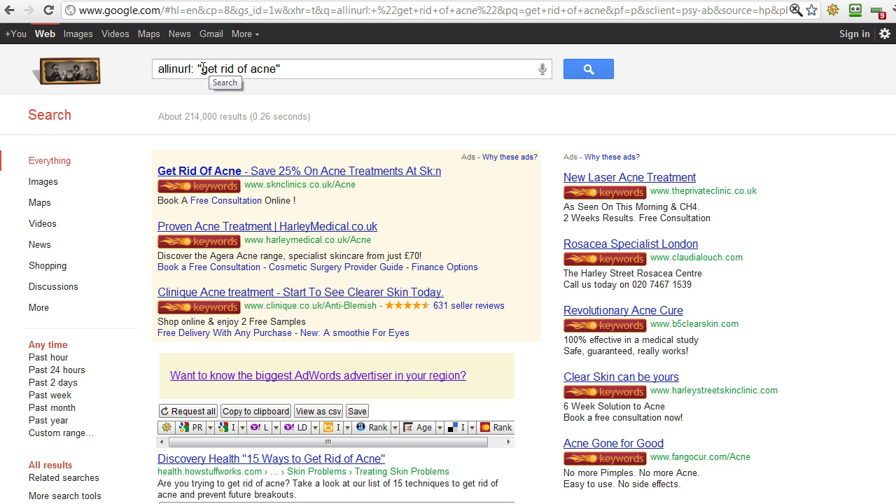
- Remove the allinurl: operator and both quotation marks, and run the plain search get rid of acne
drag(203, 68, 127, 67)
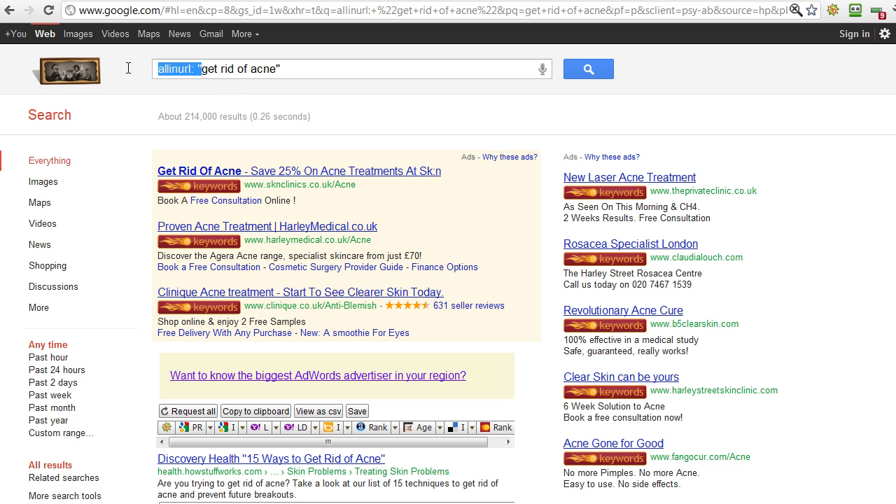
key(BackSpace)
click(253, 66)
key(BackSpace)
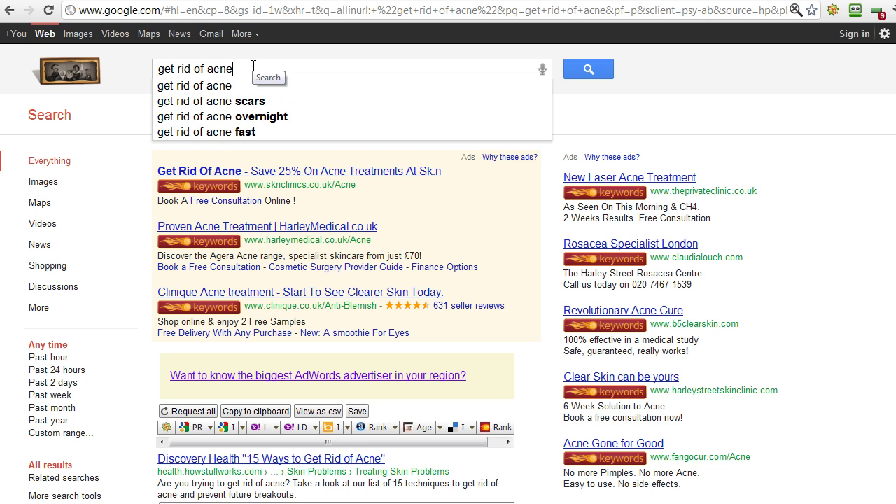
key(Return)
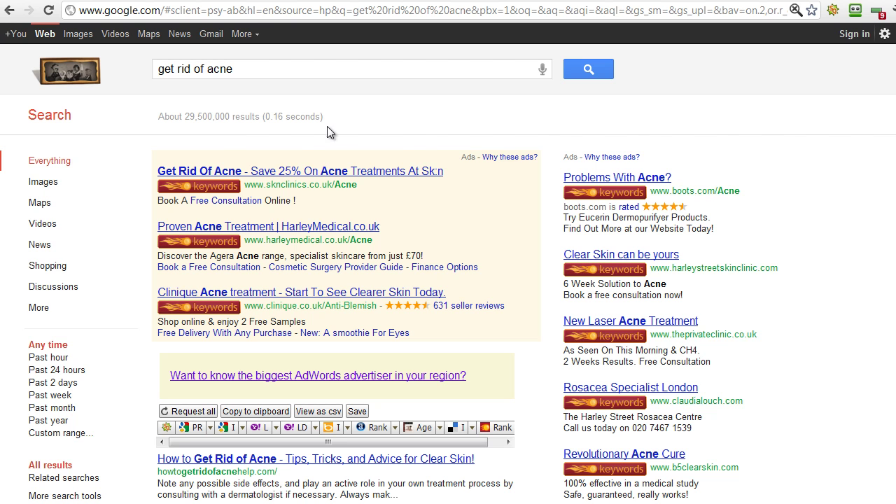
- Review the first page of results for get rid of acne, examining the PageRank, backlink and age figures under each organic listing
scroll(448, 263, down, 4)
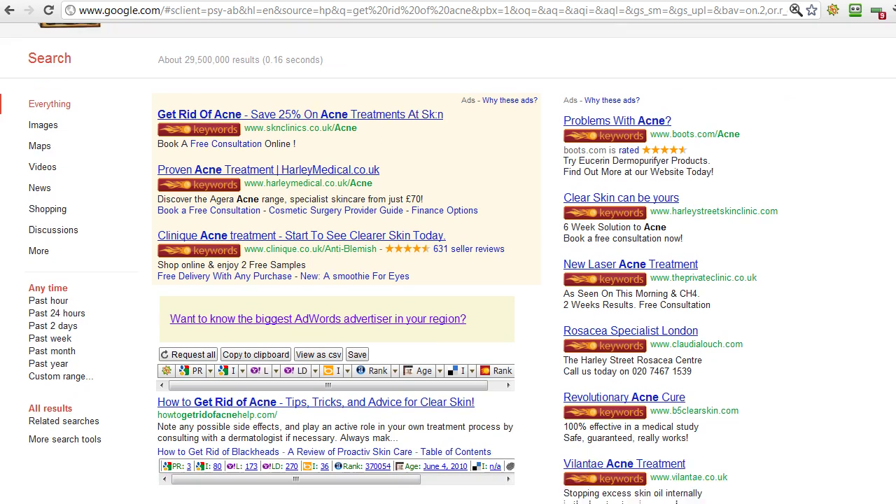
scroll(448, 263, down, 3)
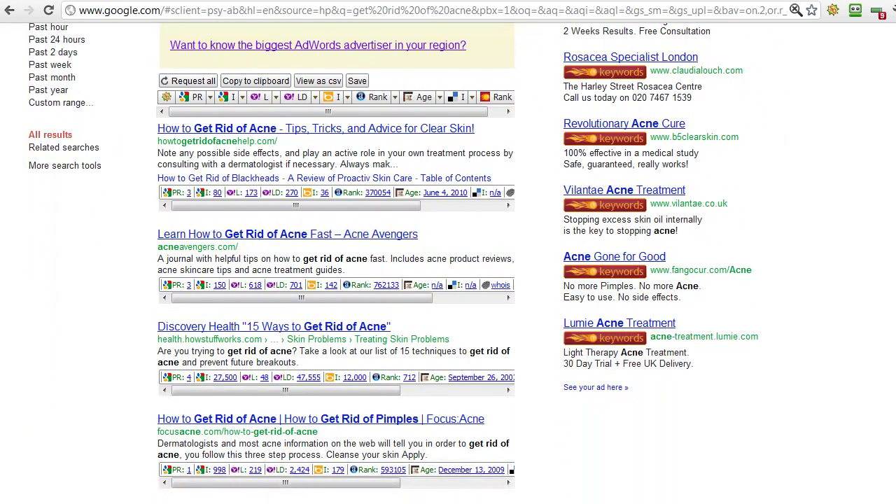
scroll(448, 263, up, 2)
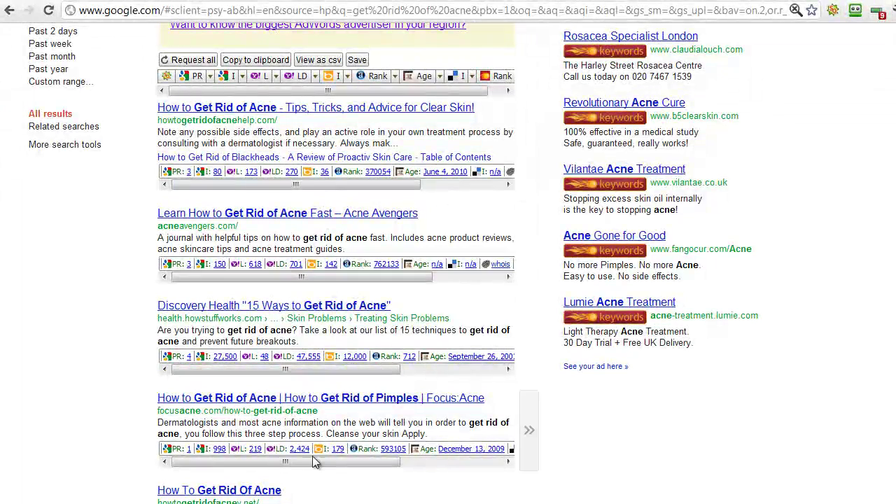
scroll(448, 263, down, 3)
scroll(448, 264, down, 10)
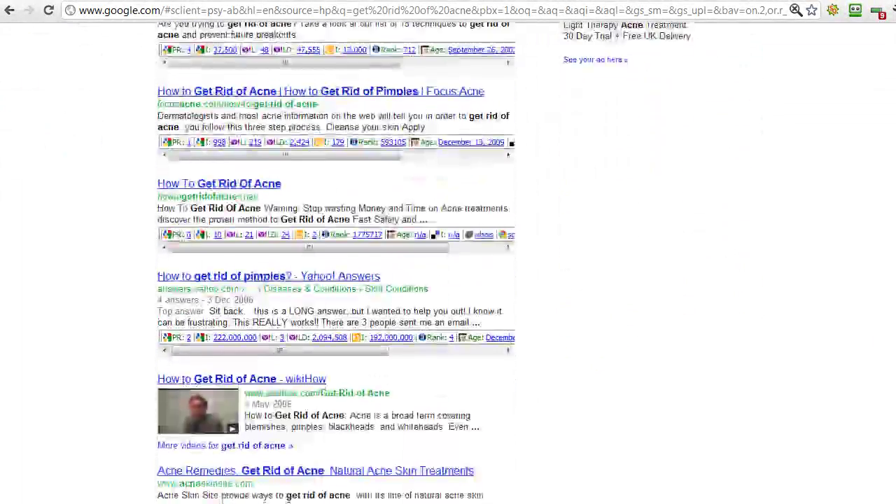
scroll(448, 263, up, 1)
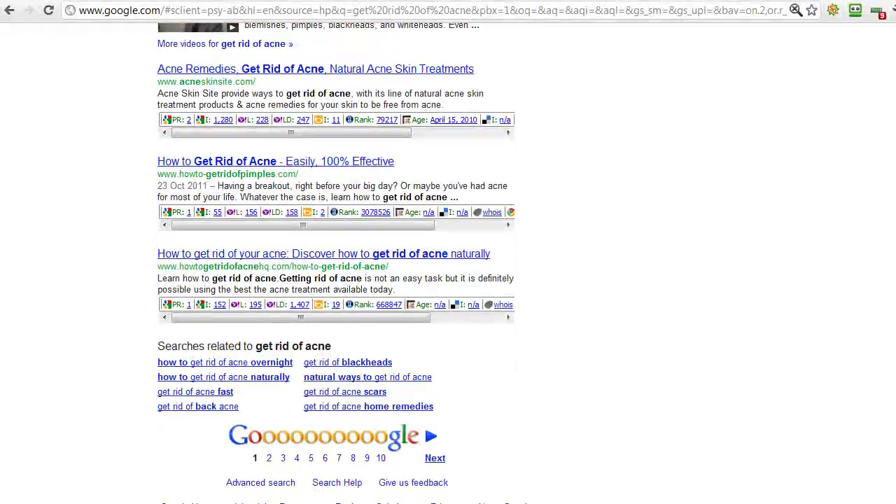
scroll(449, 264, up, 1)
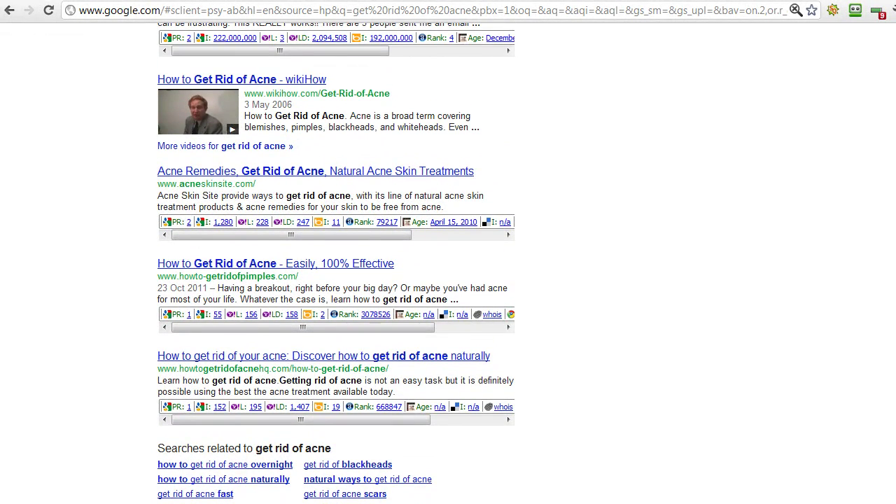
scroll(448, 263, up, 4)
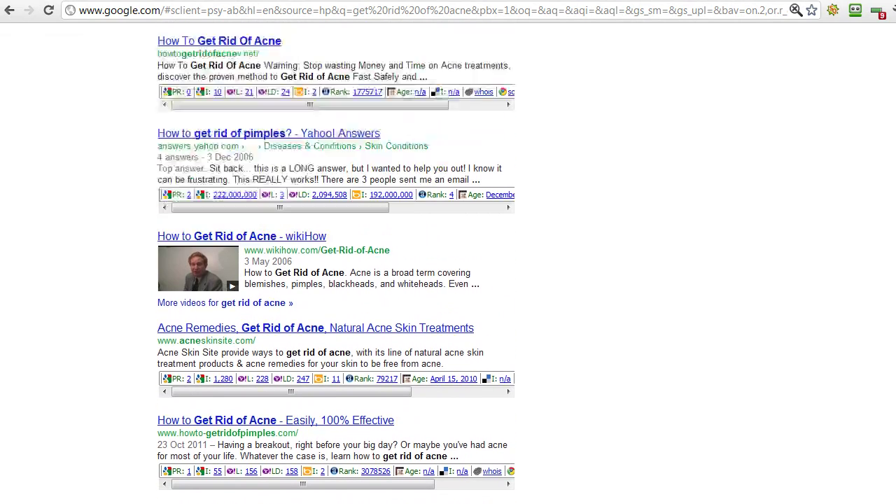
scroll(448, 263, up, 4)
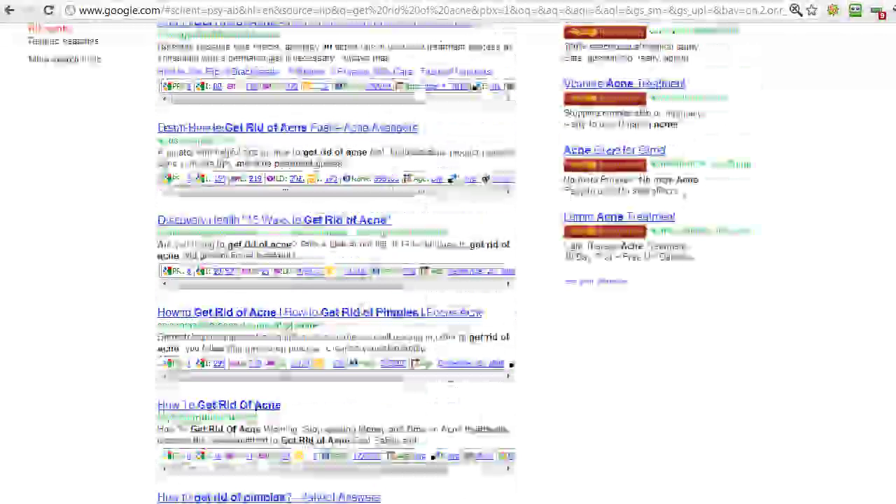
scroll(203, 120, up, 5)
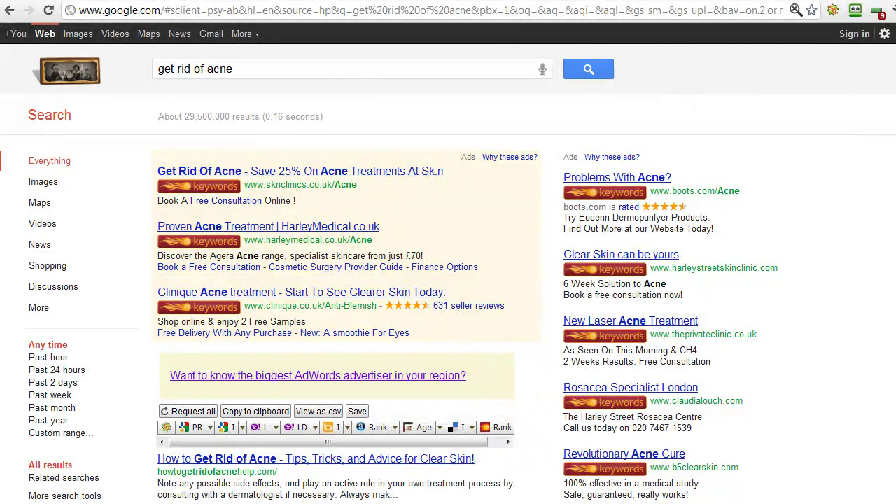
scroll(448, 262, down, 6)
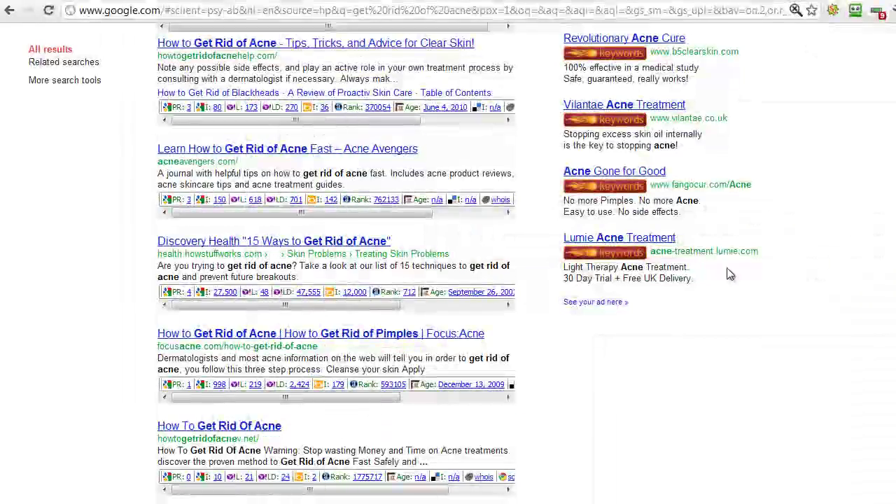
scroll(448, 252, up, 3)
scroll(810, 70, up, 3)
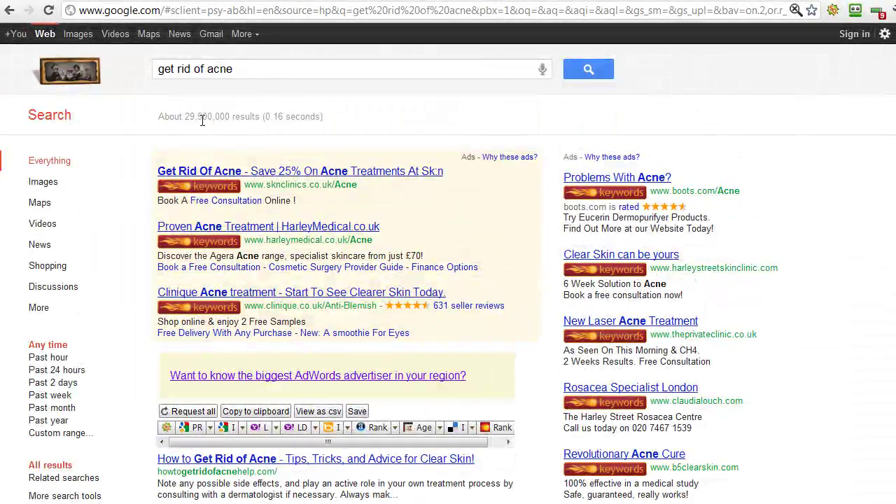
scroll(794, 101, down, 3)
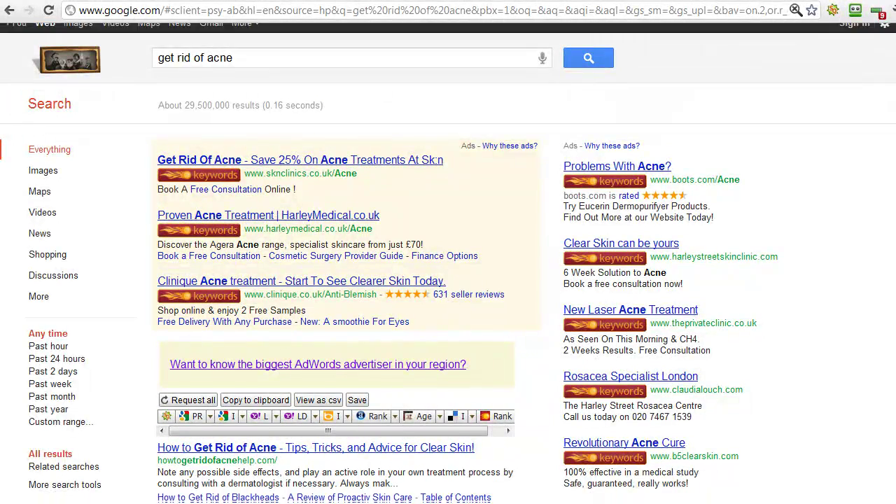
scroll(303, 363, down, 3)
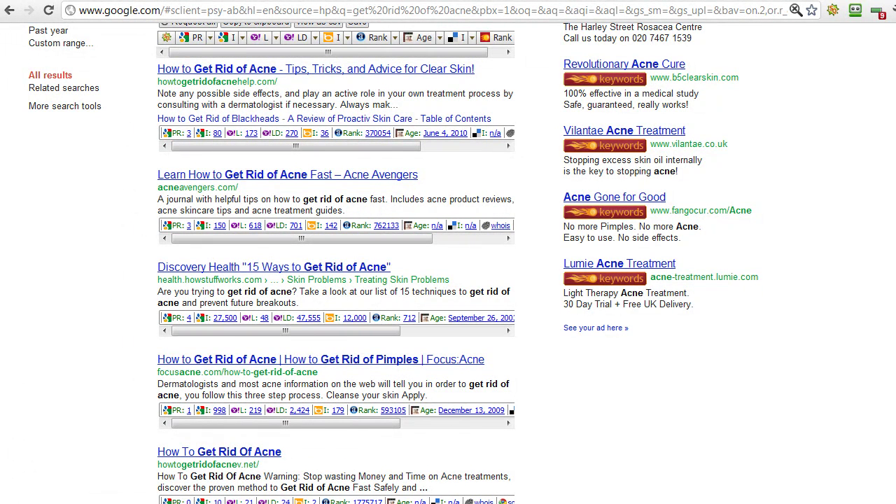
scroll(240, 94, down, 1)
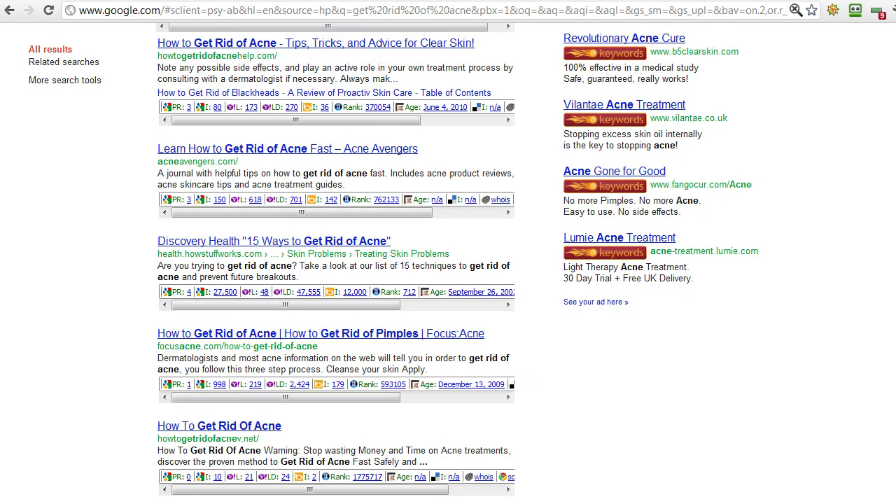
- Switch to the Excel keyword sheet and enter 2.2 as the Ave.PR for get rid of acne in cell D2
key(alt+Tab)
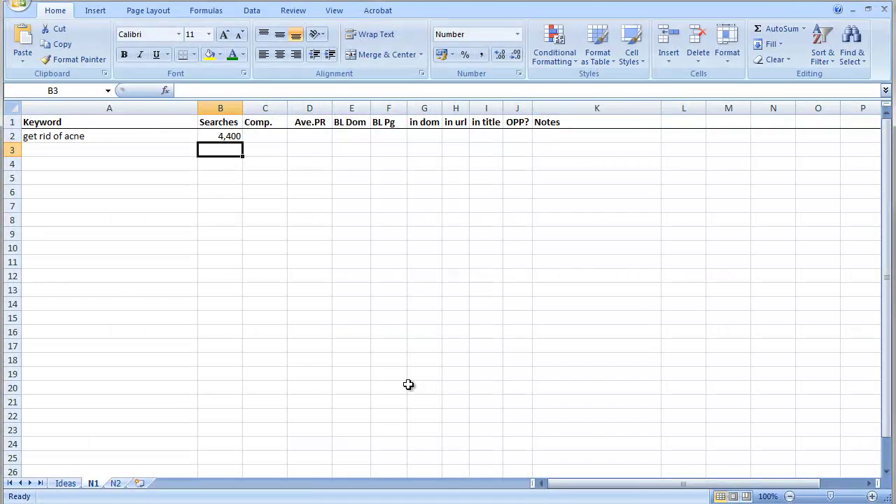
click(314, 137)
text(2.2)
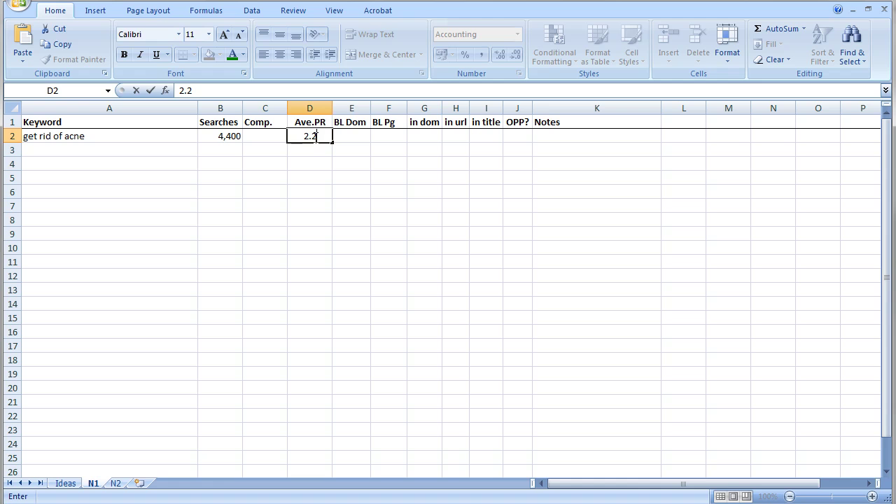
key(Return)
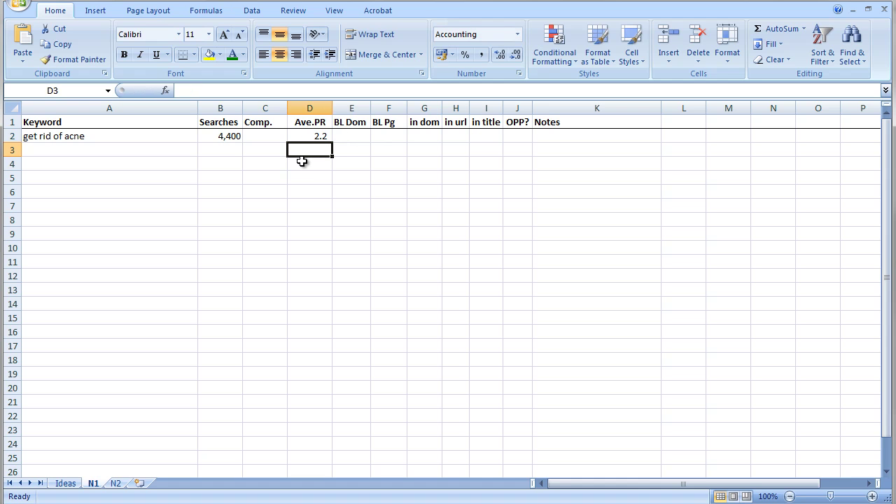
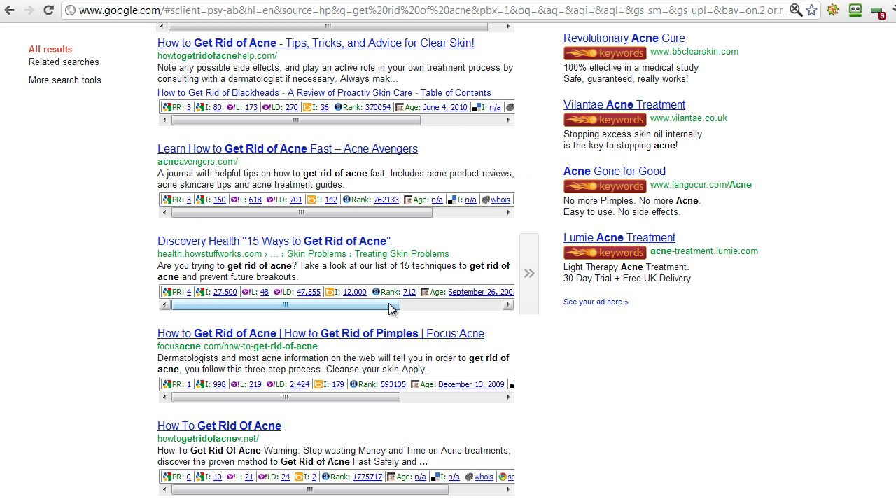
- Examine the Discovery Health listing's SEO figures and highlight the phrase get rid of acne in the Acne Avengers description
drag(389, 304, 403, 303)
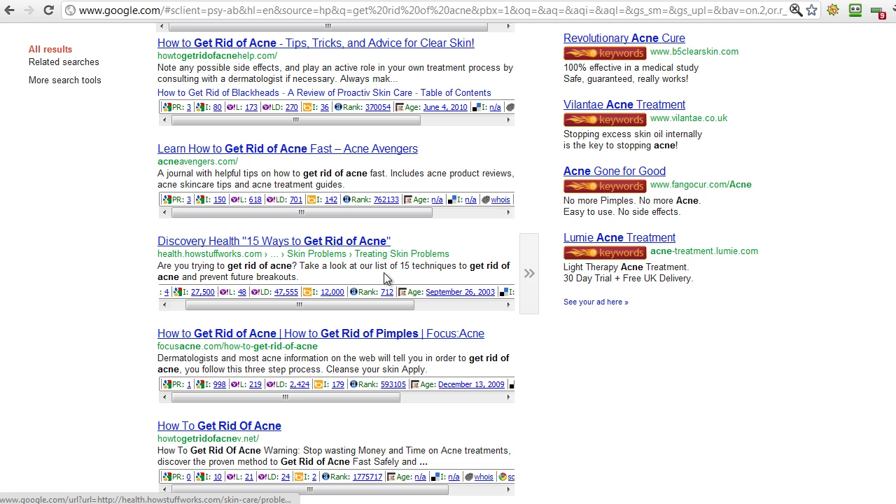
drag(408, 302, 332, 302)
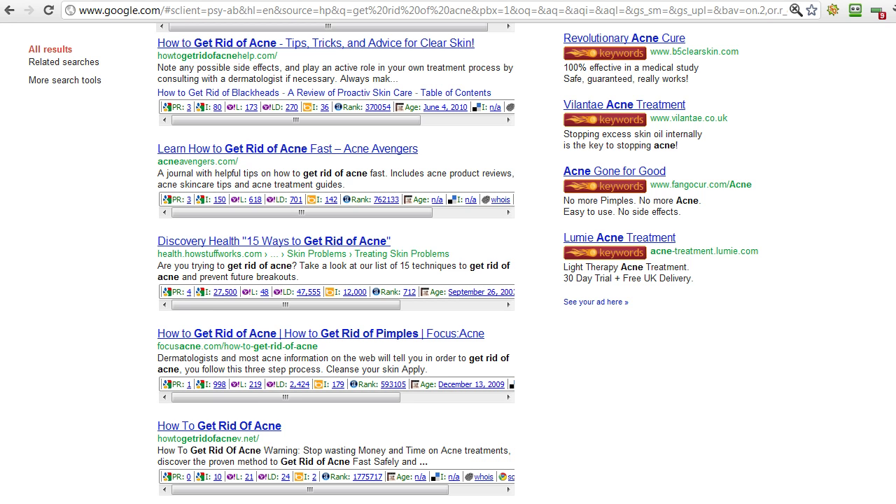
mouse_move(392, 213)
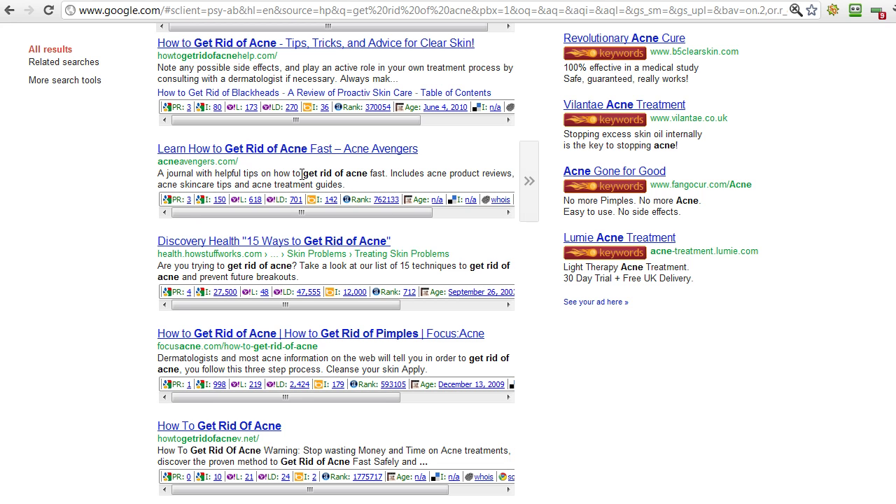
drag(304, 175, 370, 170)
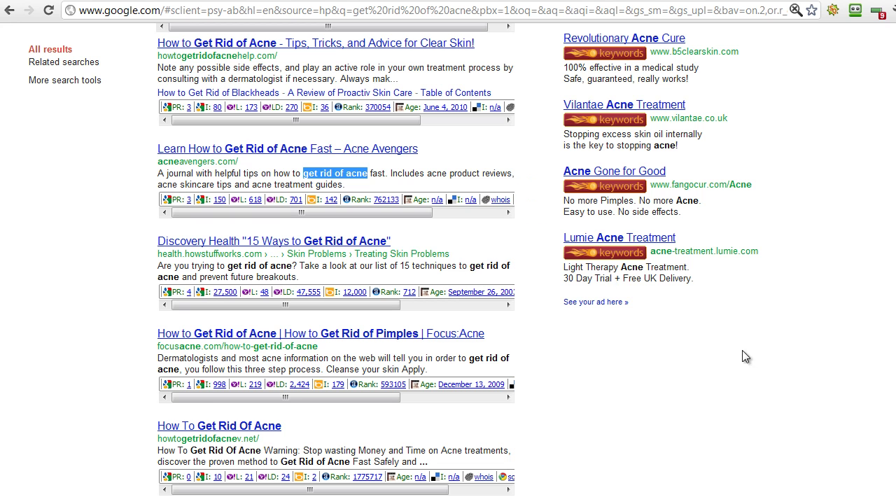
click(523, 276)
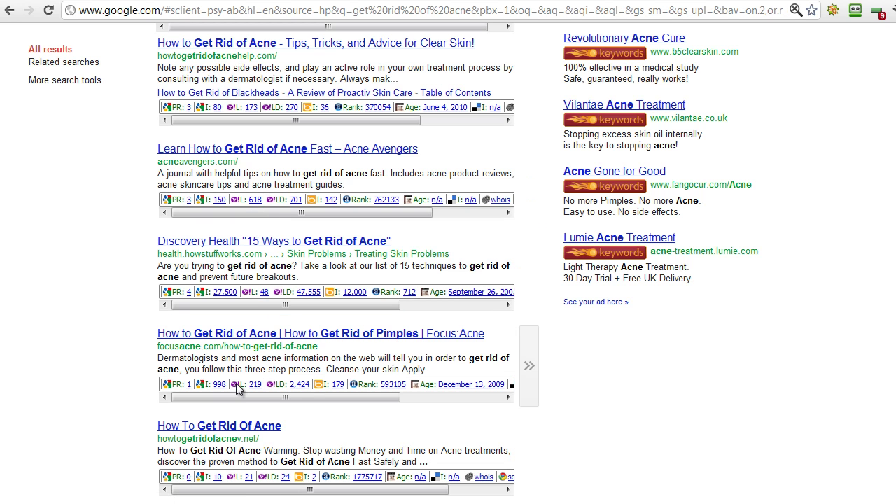
- Open the Yahoo domain-link report for howtogetridofacnev.net and review the PageRank, link and age figures of its inlinking pages
click(286, 480)
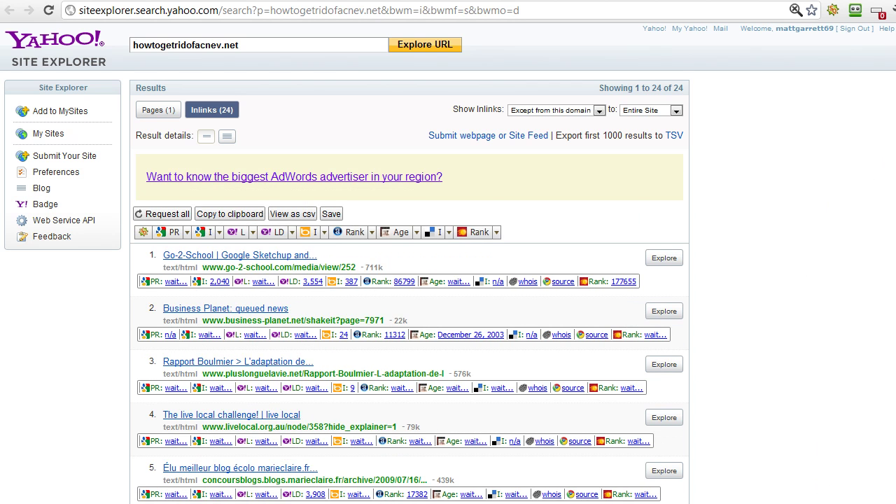
scroll(894, 154, down, 1)
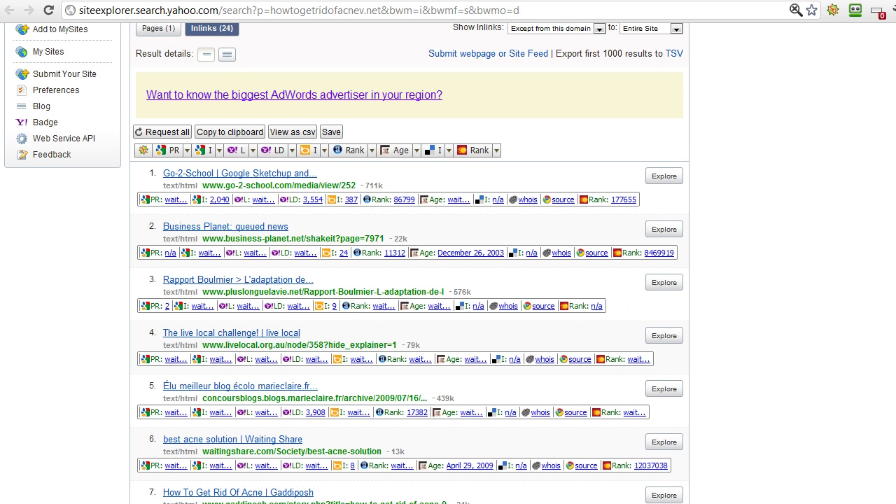
scroll(347, 263, down, 1)
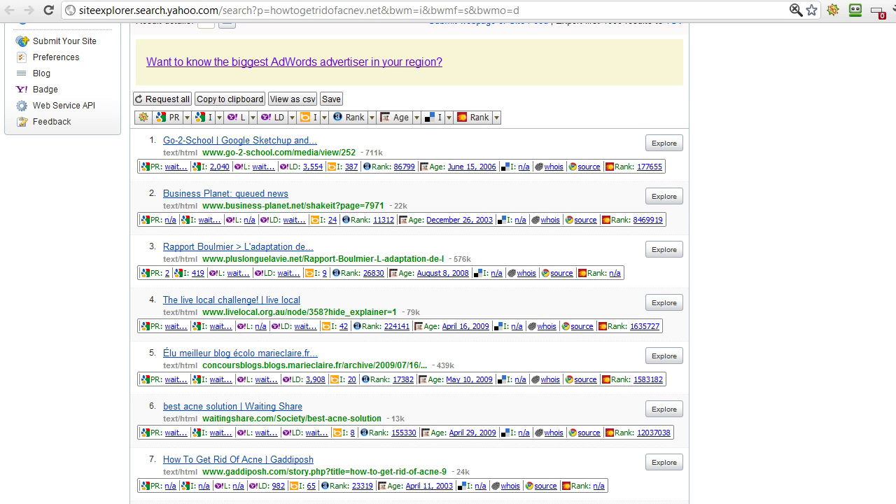
scroll(347, 263, down, 1)
scroll(410, 263, down, 3)
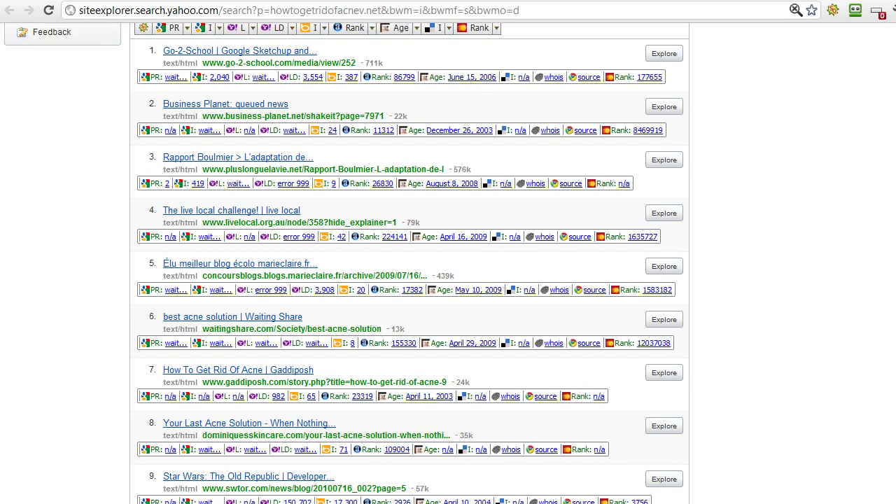
scroll(410, 263, down, 2)
scroll(410, 263, down, 2)
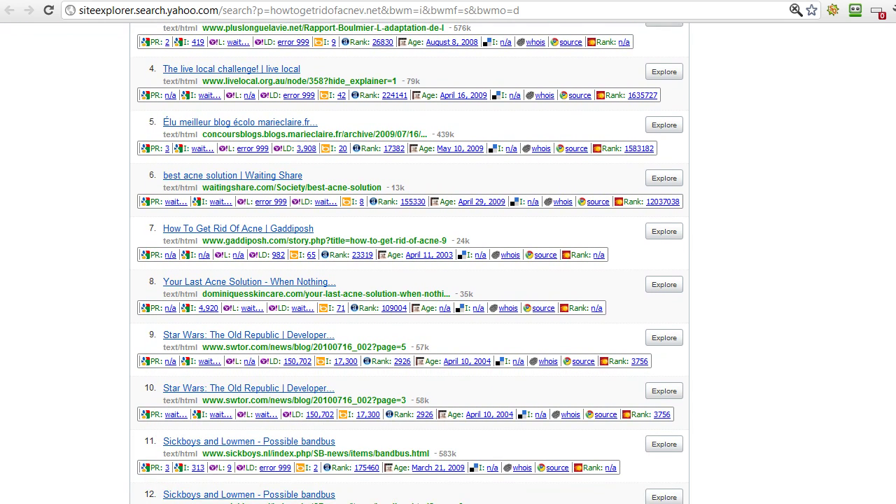
scroll(410, 263, down, 6)
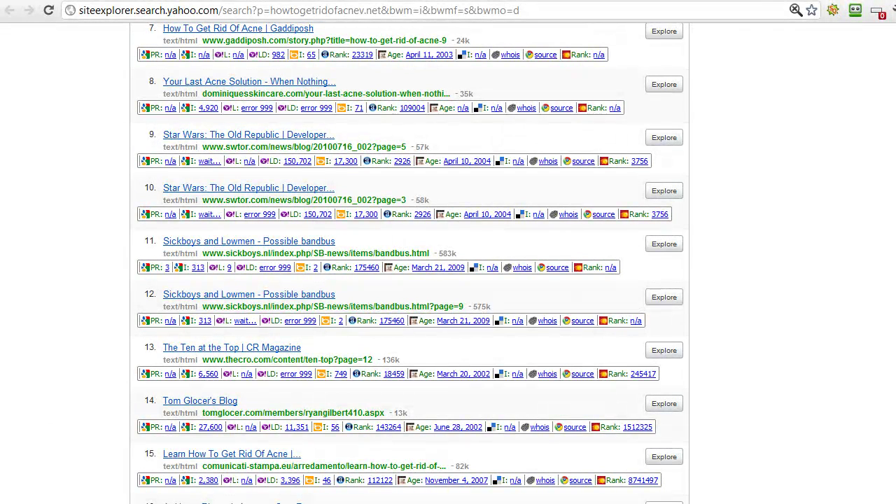
scroll(410, 264, down, 3)
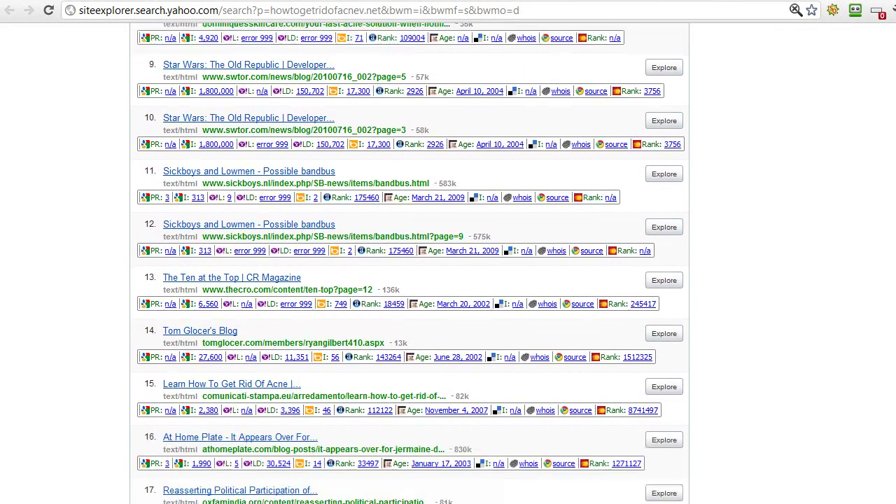
scroll(410, 263, down, 3)
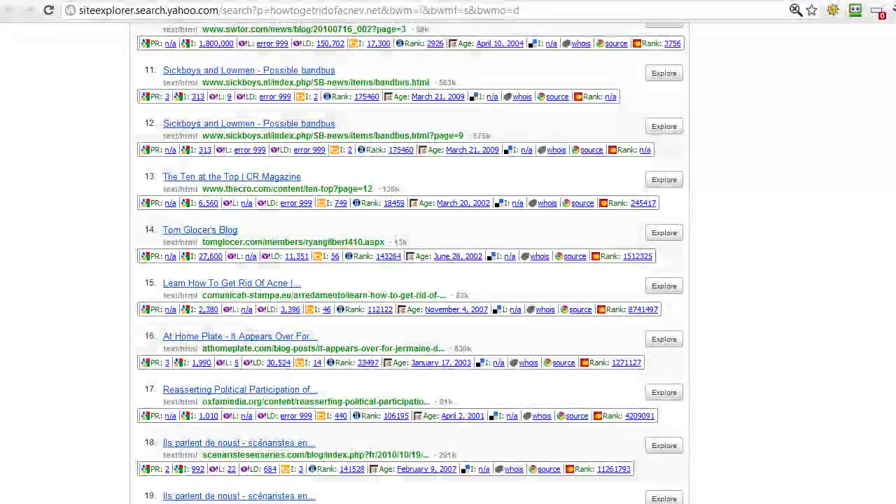
scroll(410, 263, down, 2)
scroll(411, 263, down, 4)
scroll(410, 263, down, 3)
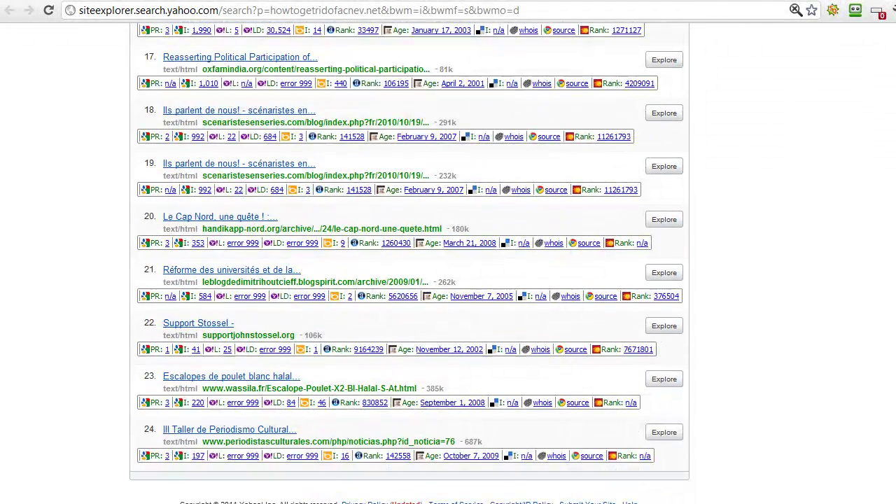
scroll(410, 263, up, 2)
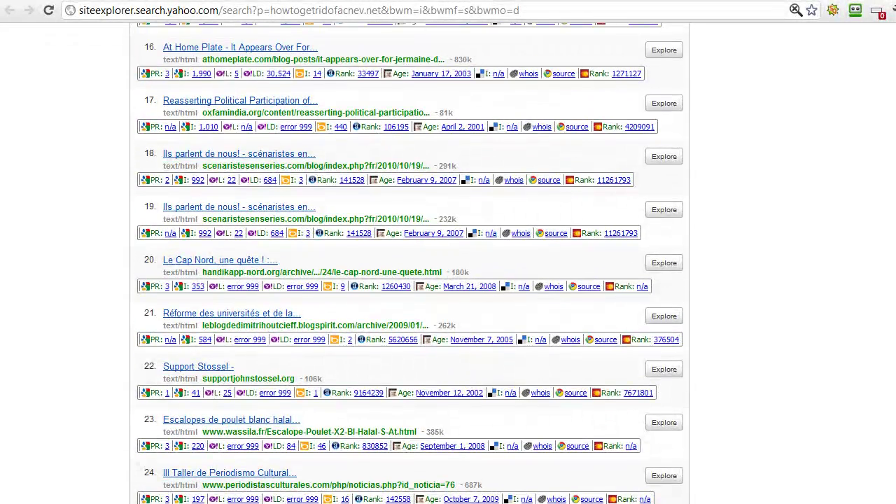
scroll(887, 140, up, 15)
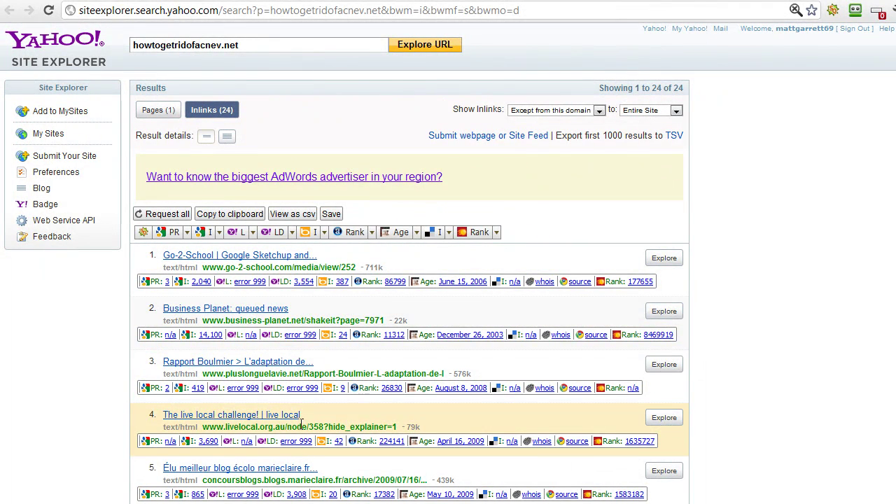
- Return to the Google results and copy the web address howtogetridofacnev.net from the How To Get Rid Of Acne listing
key(ctrl+Tab)
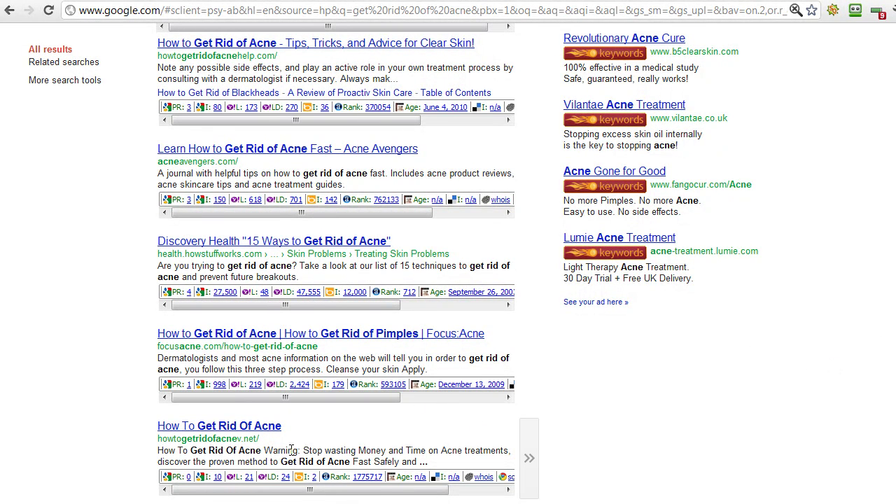
drag(260, 439, 163, 439)
right_click(164, 439)
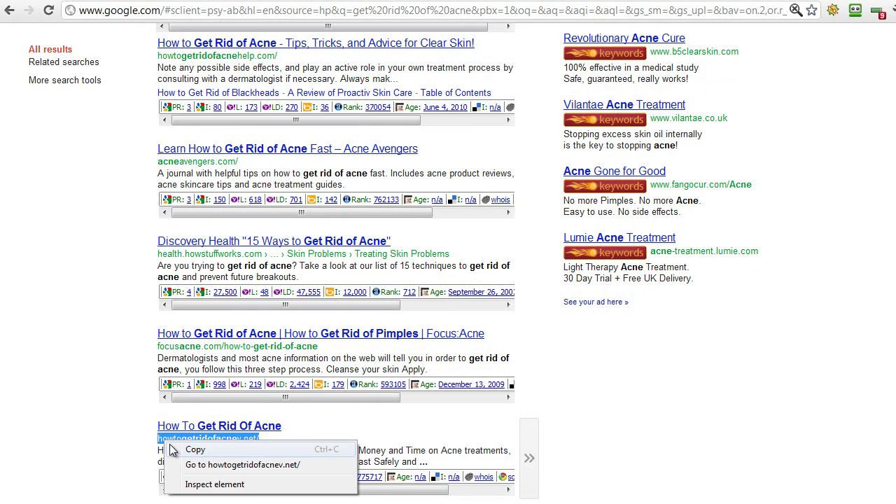
click(187, 448)
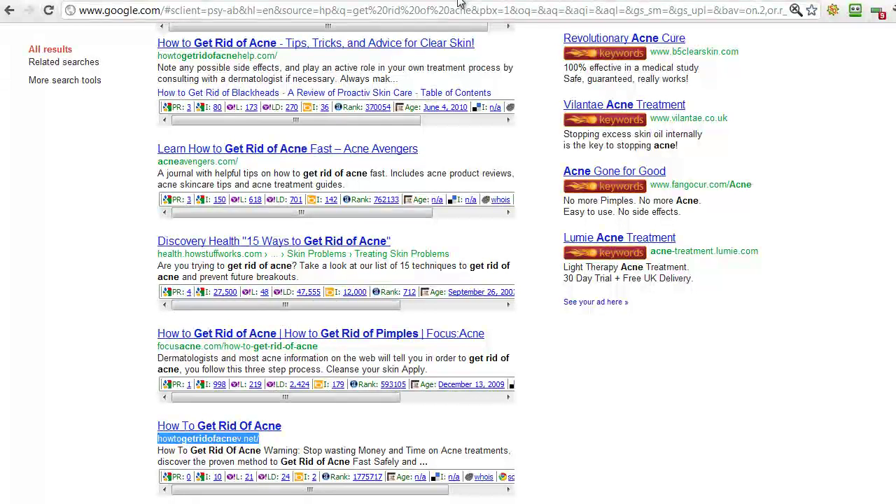
- Switch to Ahrefs Site Explorer and explore the links of howtogetridofacnev.net using the copied address
click(583, 2)
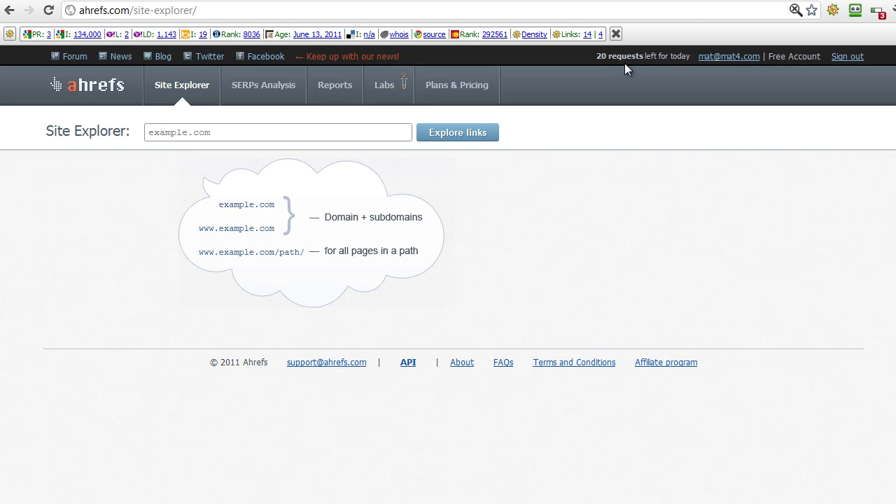
click(194, 133)
key(ctrl+v)
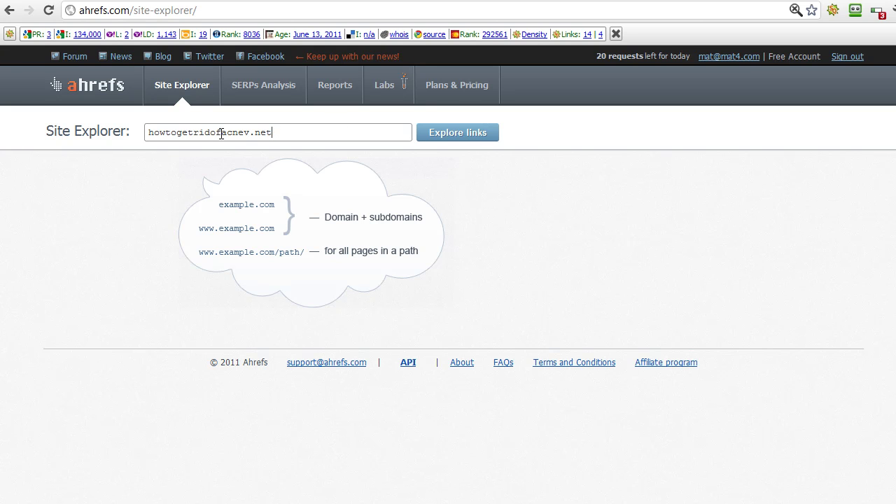
click(466, 133)
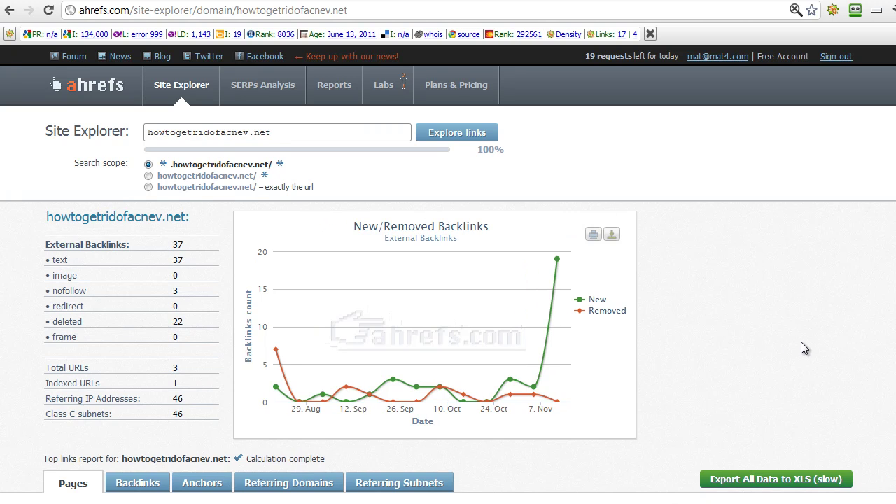
- Open the backlinks report for howtogetridofacnev.net and examine the linking URLs, anchors and target pages
scroll(801, 341, down, 4)
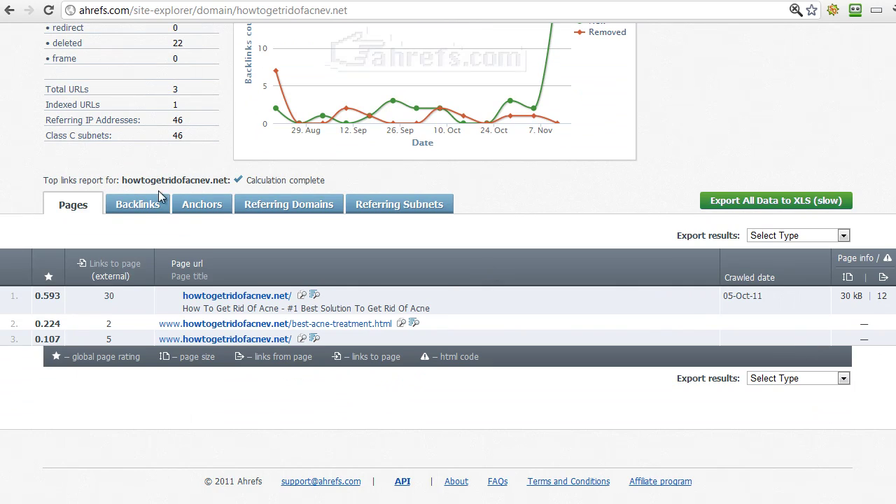
click(143, 206)
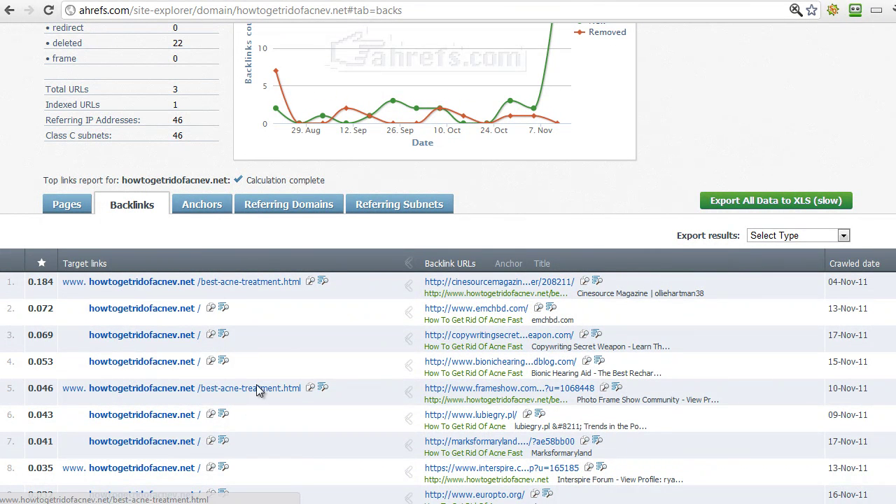
scroll(259, 168, down, 2)
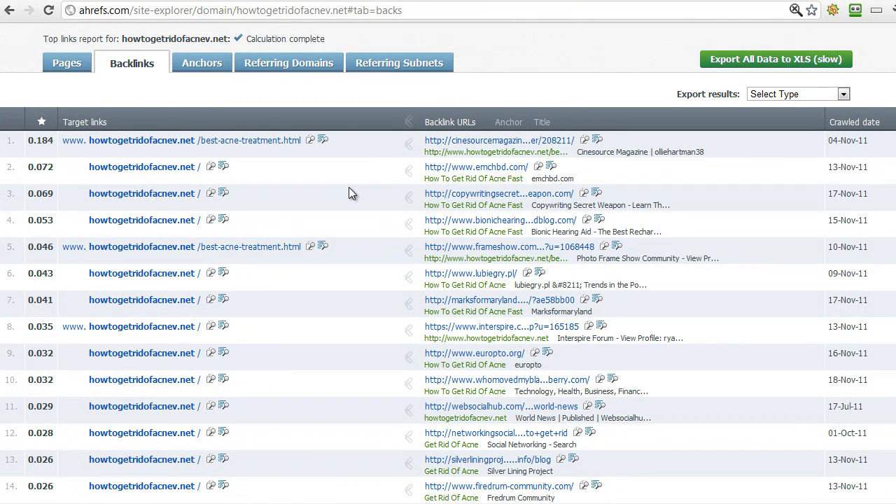
- Open the anchor text report and highlight How To Get Rid Of Acne, How To Get Rid Of Acne Fast and Get Rid Of Acne in turn
scroll(348, 187, up, 2)
click(204, 206)
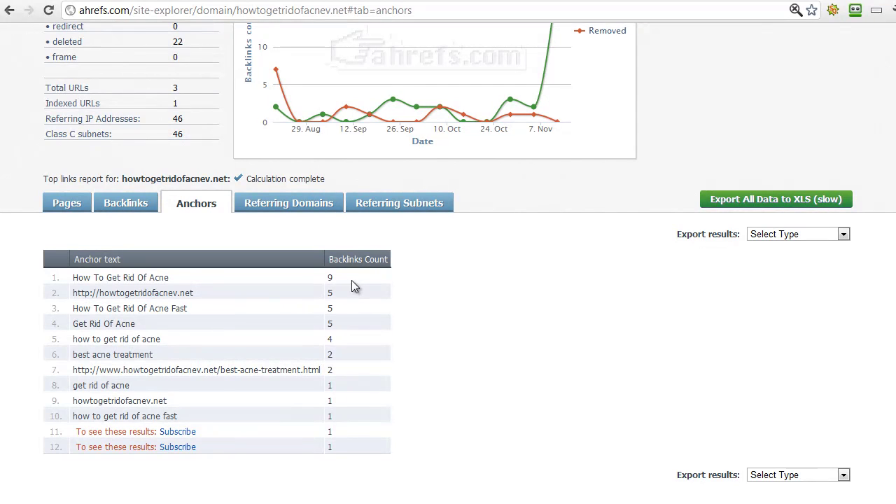
drag(176, 277, 77, 282)
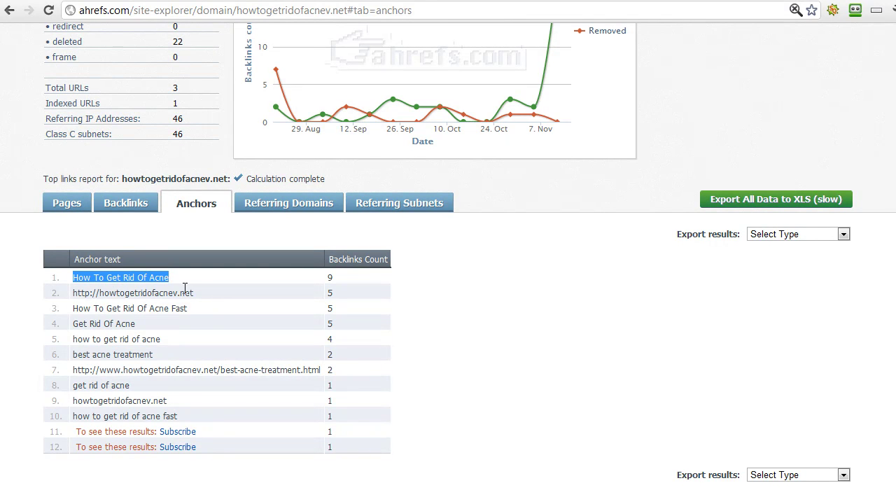
drag(192, 309, 72, 309)
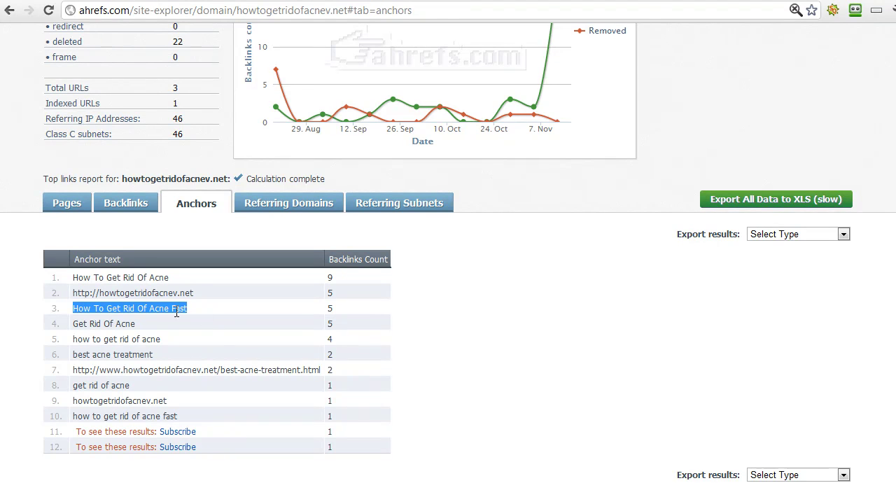
drag(138, 325, 73, 324)
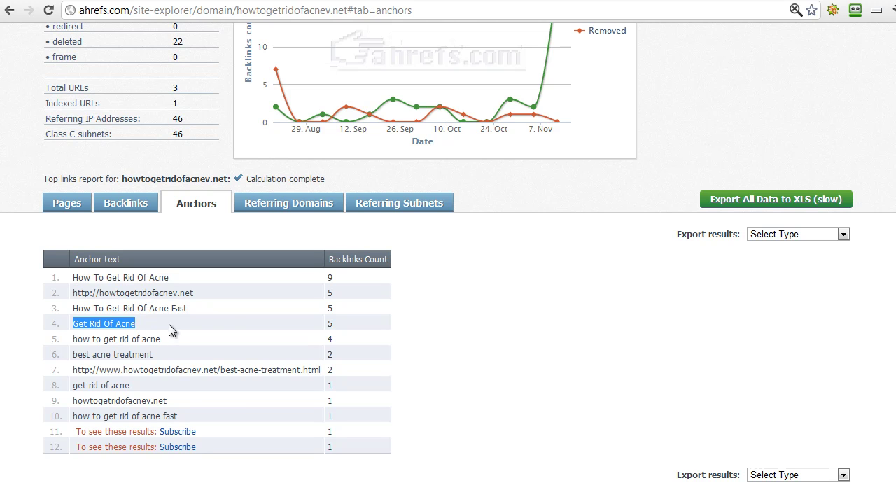
- Examine the external backlink summary and the New/Removed Backlinks chart for howtogetridofacnev.net alongside its anchor texts
scroll(235, 339, up, 1)
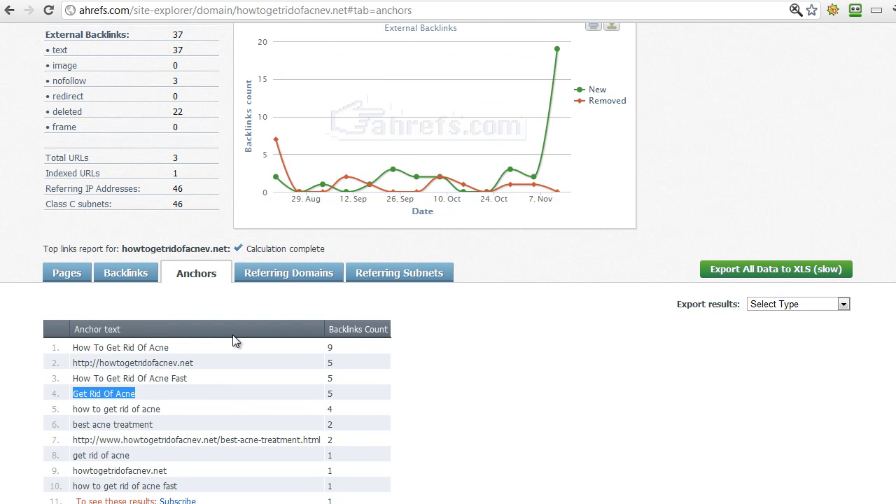
scroll(232, 335, up, 1)
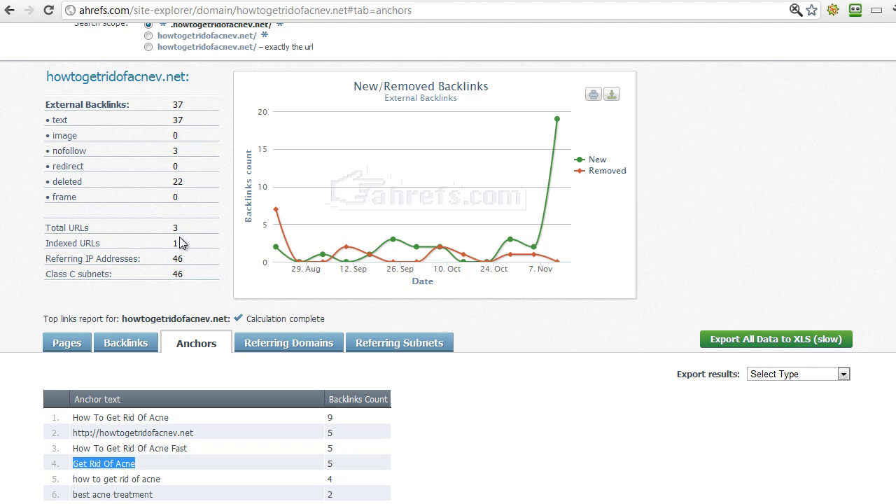
scroll(182, 241, up, 2)
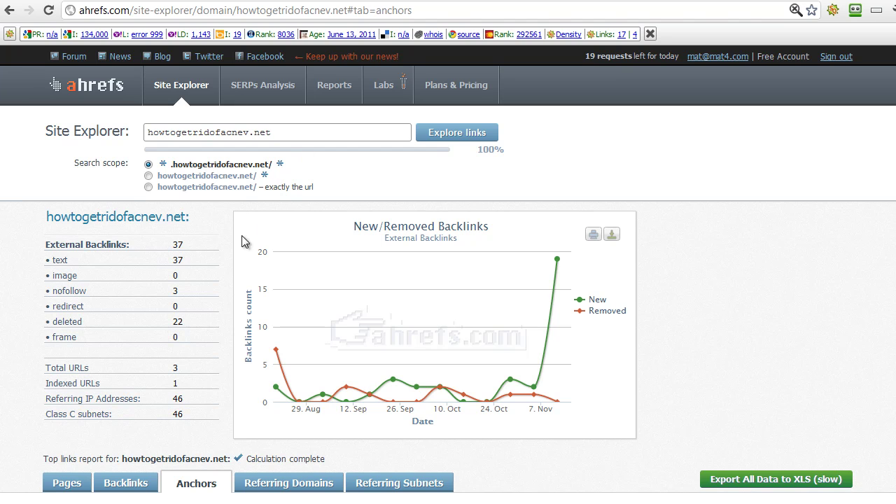
scroll(206, 271, down, 3)
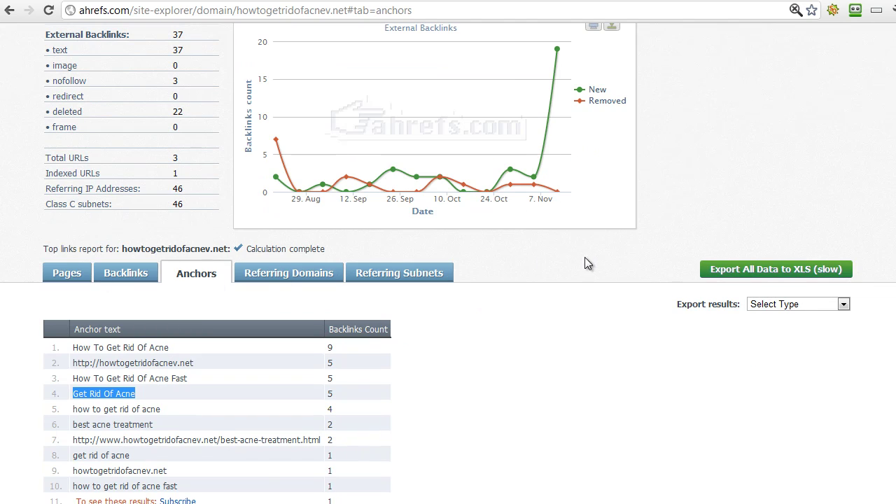
scroll(588, 277, up, 2)
scroll(588, 282, up, 1)
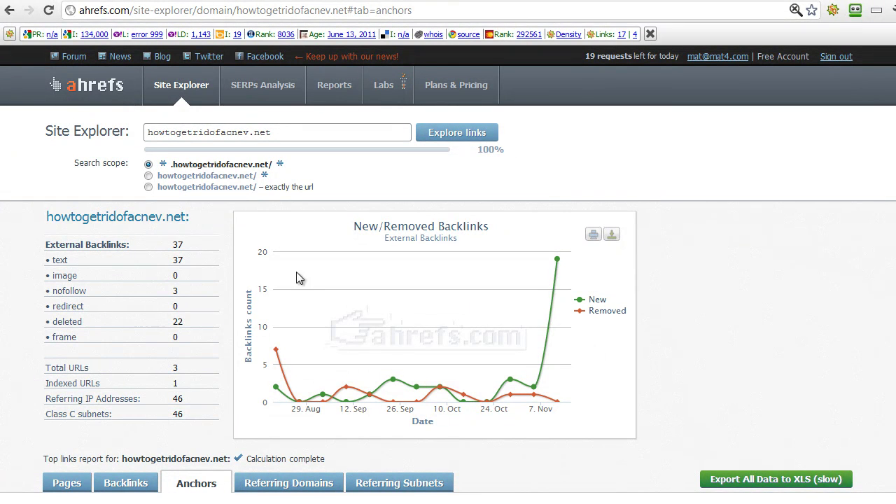
- Return to the Google results for get rid of acne and compare the PageRank, backlink and age figures of the organic listings
click(425, 2)
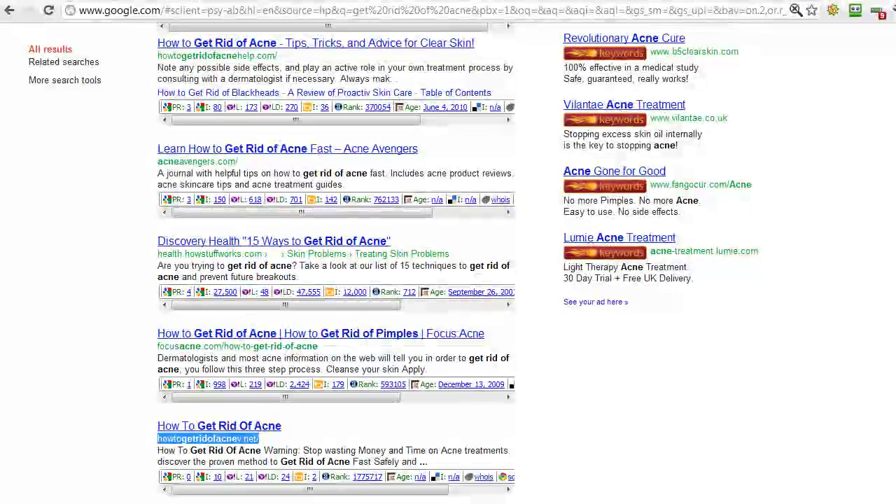
scroll(336, 280, down, 2)
scroll(336, 280, down, 4)
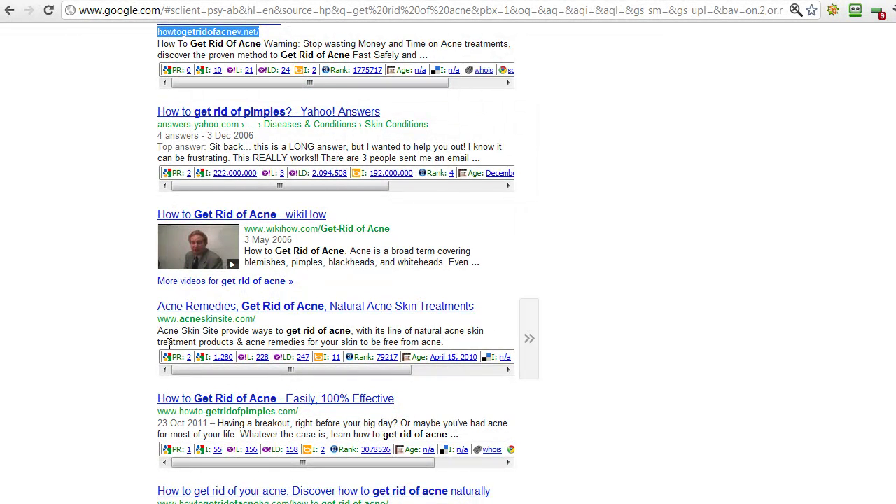
scroll(179, 325, down, 1)
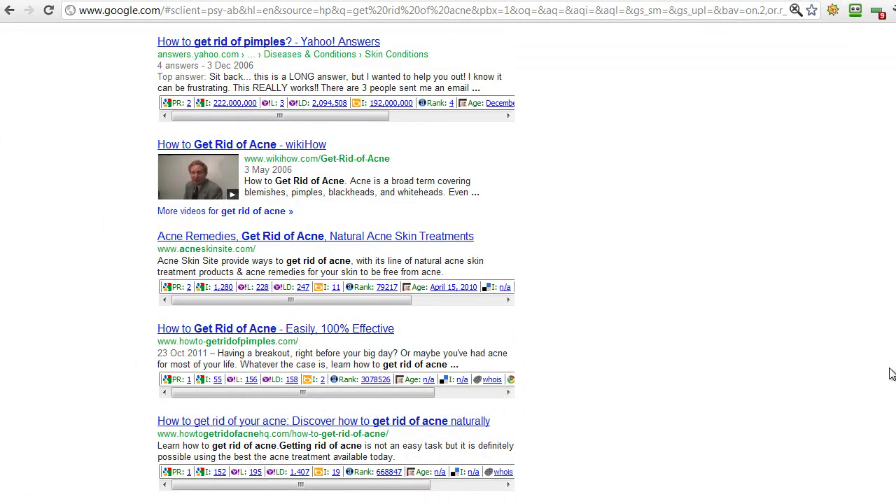
scroll(893, 305, up, 4)
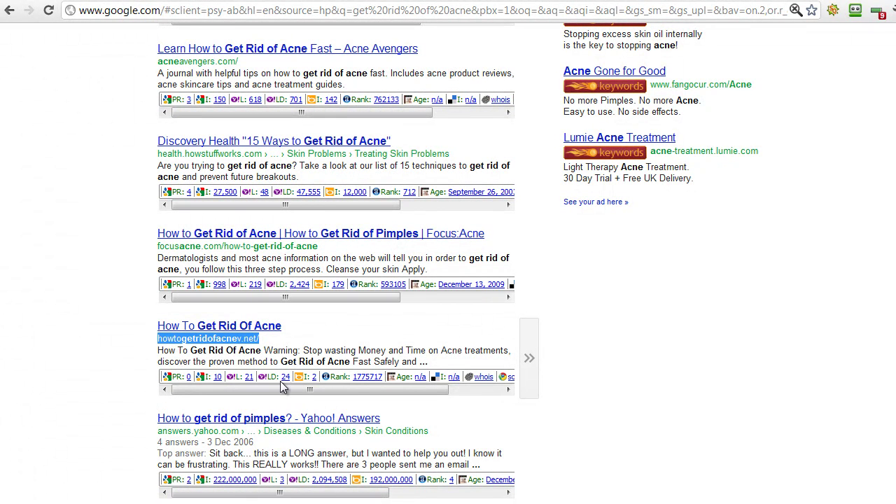
scroll(303, 356, down, 3)
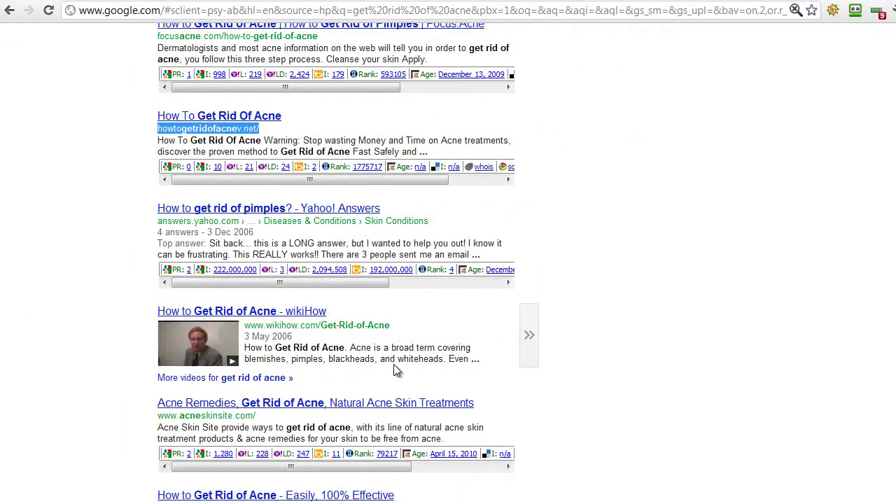
scroll(392, 364, up, 4)
scroll(394, 369, up, 1)
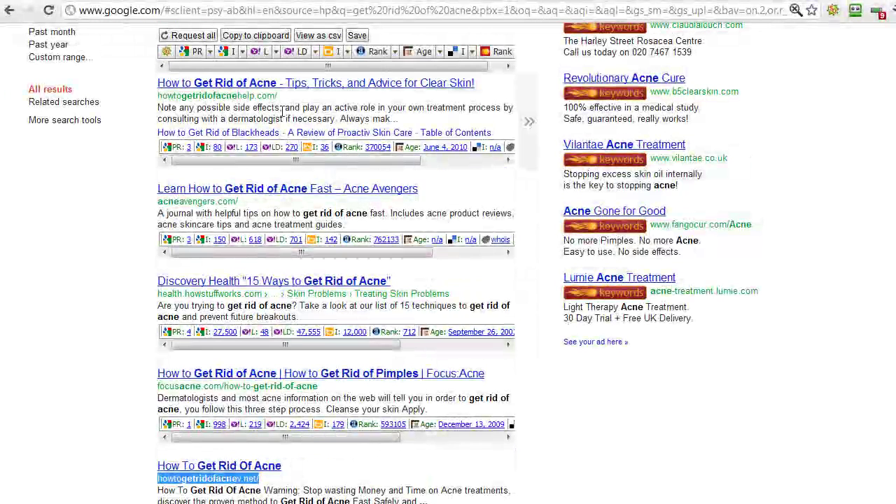
scroll(282, 112, down, 1)
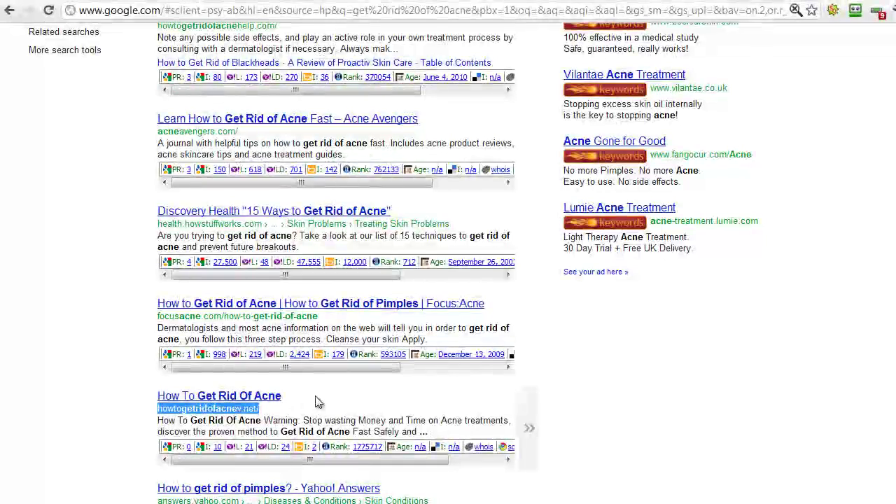
scroll(301, 322, up, 2)
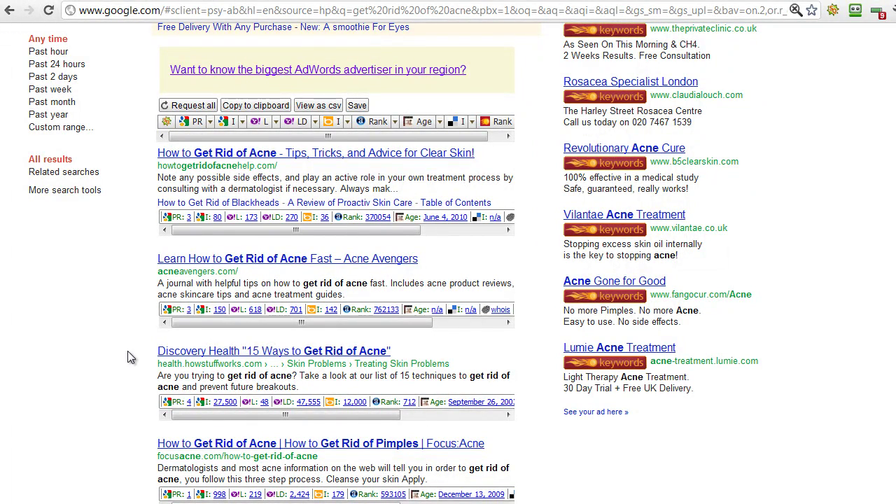
scroll(127, 357, down, 2)
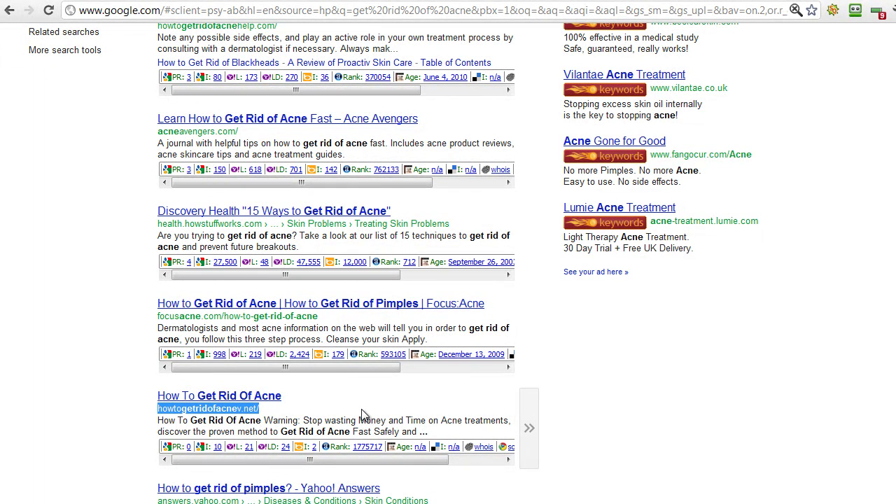
scroll(362, 414, up, 3)
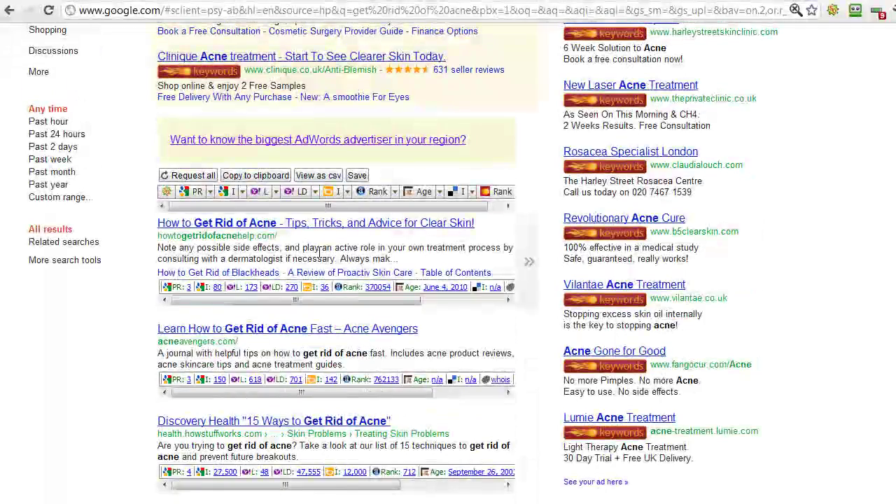